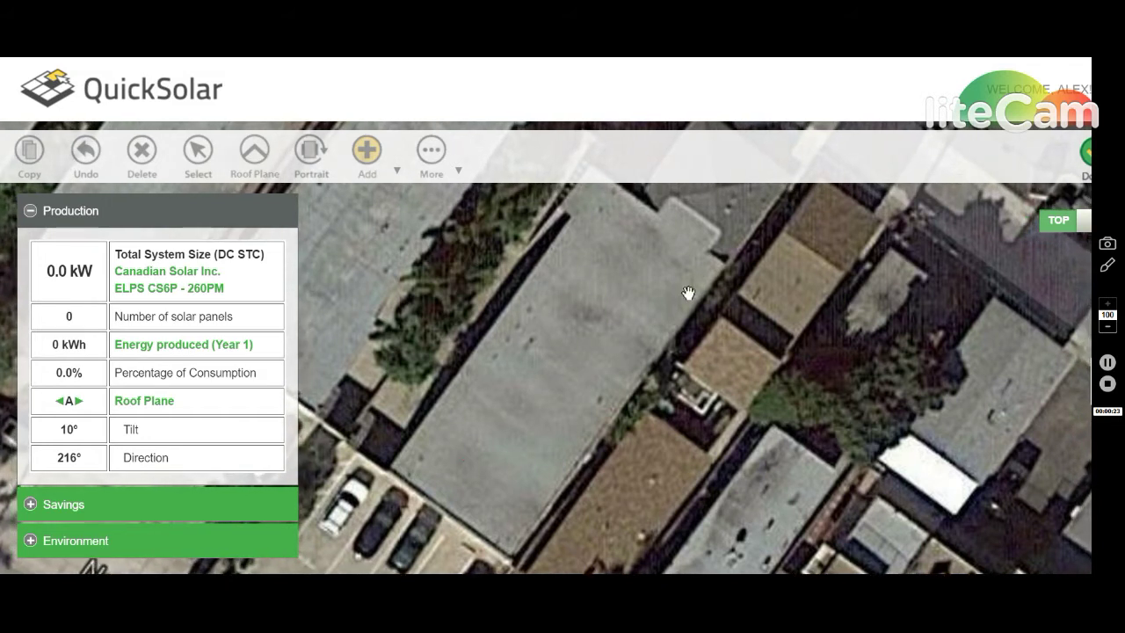
Step: Switch to the top-down view and zoom in to centre the large flat roof
{"action": "left_click", "coordinate": [1079, 227]}
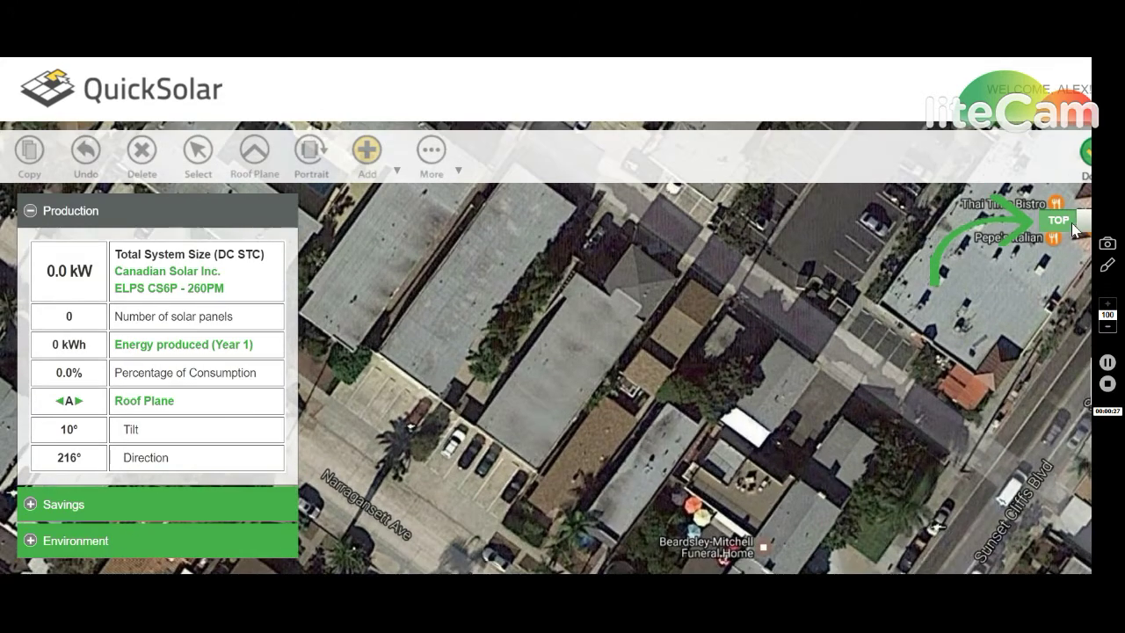
{"action": "scroll", "coordinate": [566, 384], "scroll_direction": "up", "scroll_amount": 1}
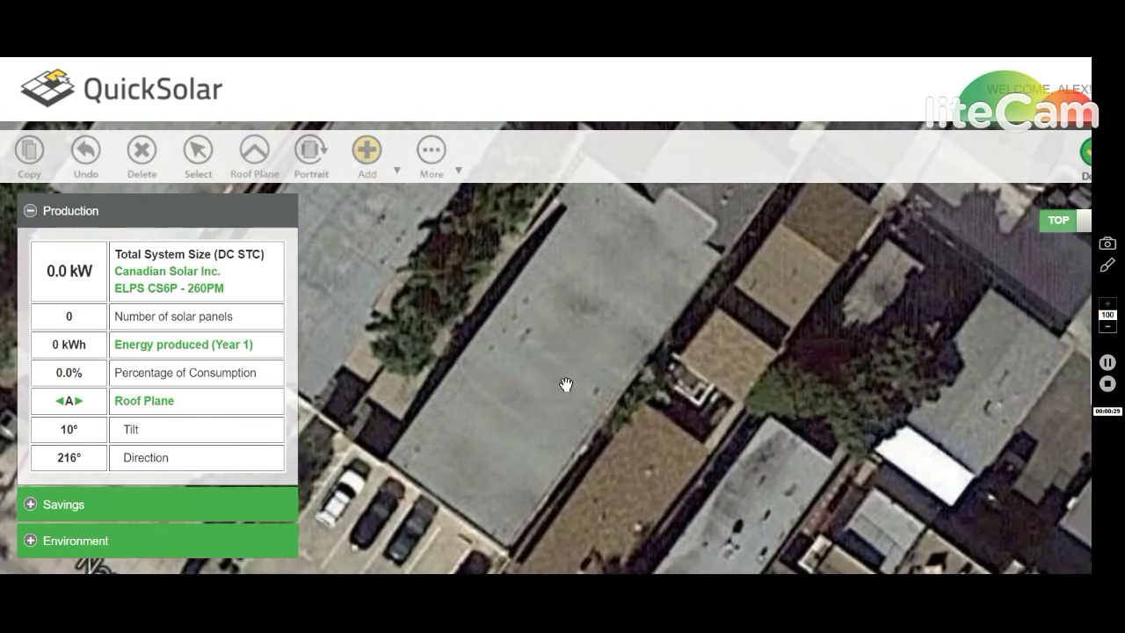
{"action": "left_click_drag", "start_coordinate": [566, 384], "coordinate": [574, 396]}
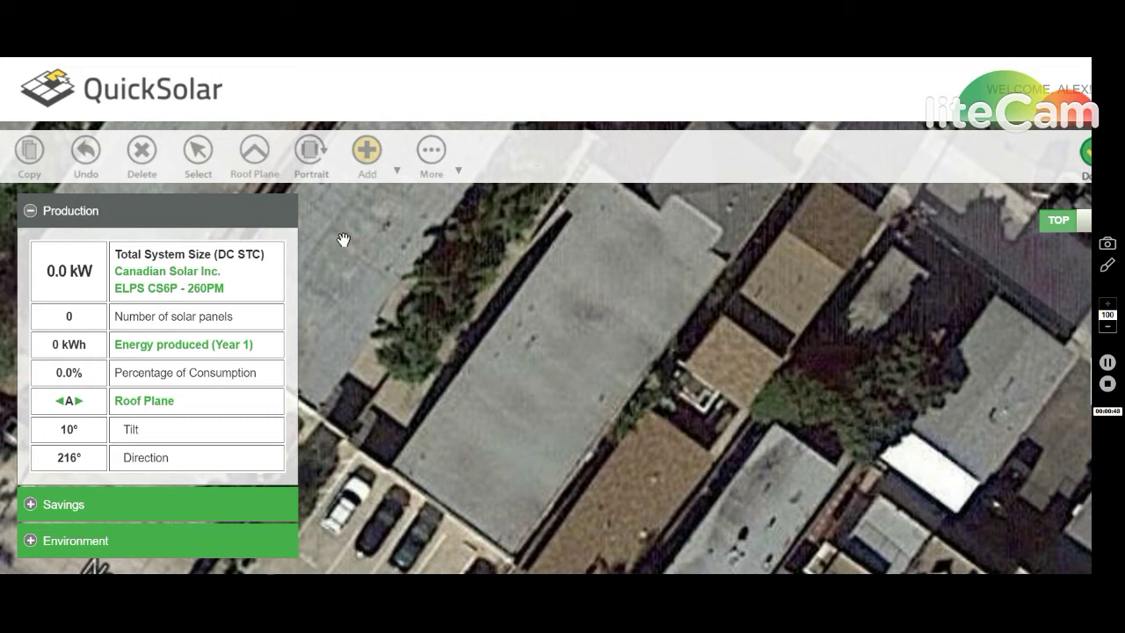
Step: Place a rectangle of landscape panels along the roof's lower-left edge, giving five panels
{"action": "left_click", "coordinate": [312, 158]}
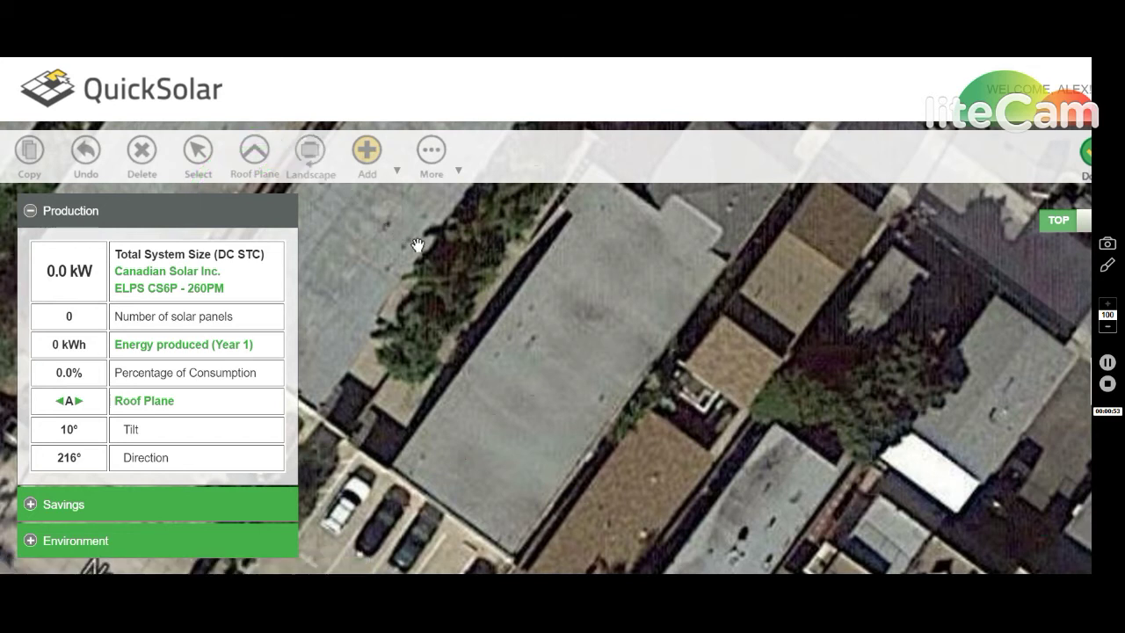
{"action": "left_click", "coordinate": [397, 172]}
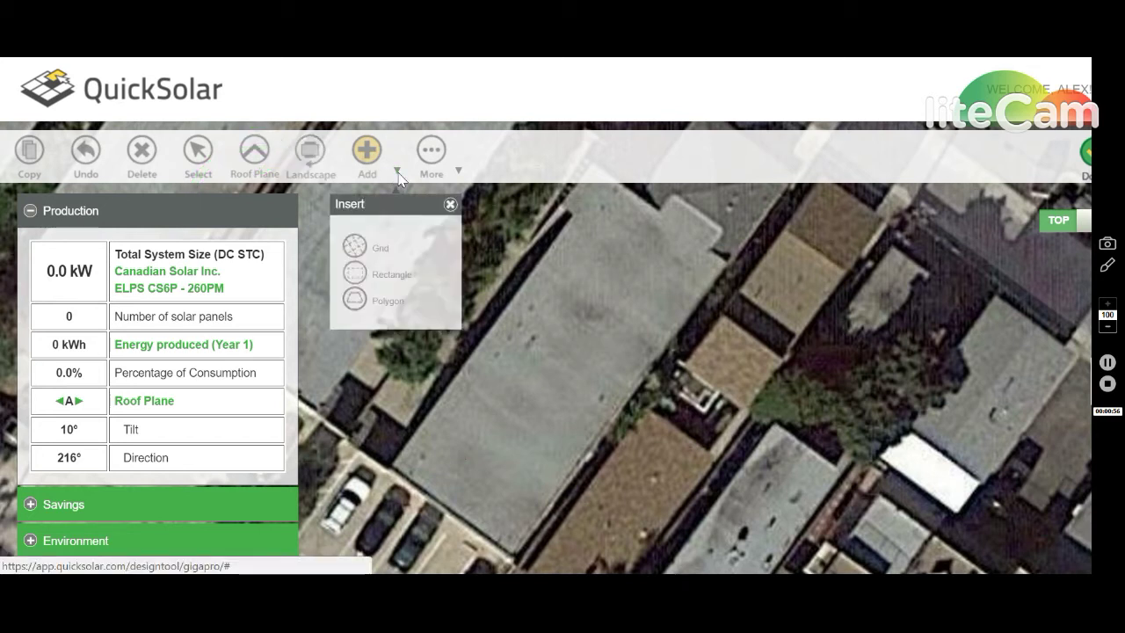
{"action": "left_click", "coordinate": [394, 275]}
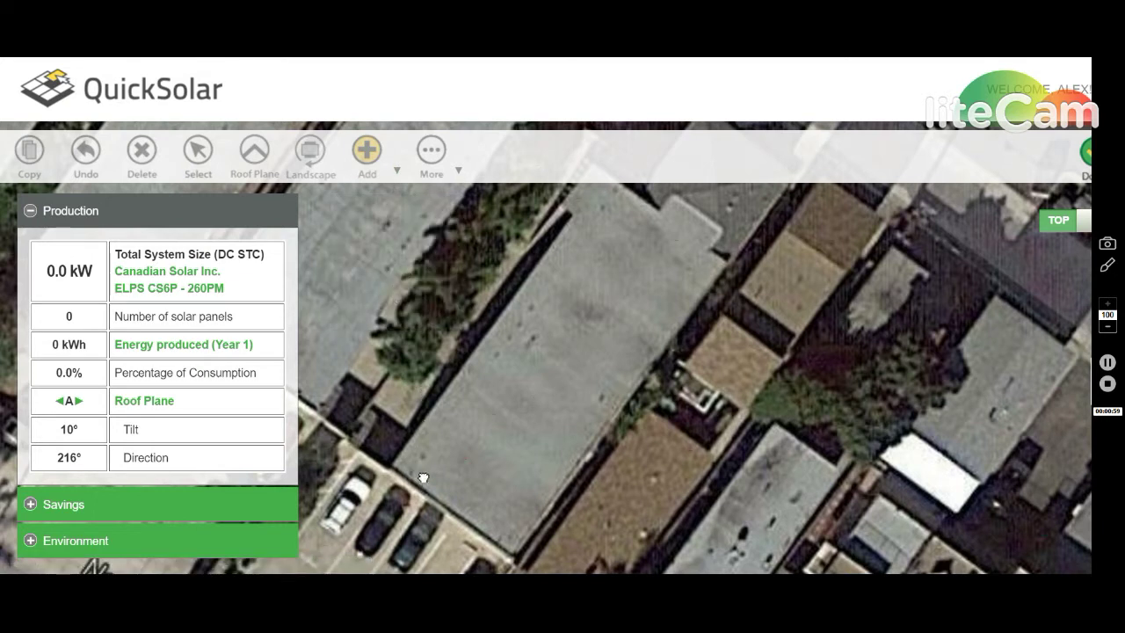
{"action": "left_click_drag", "start_coordinate": [422, 477], "coordinate": [525, 530]}
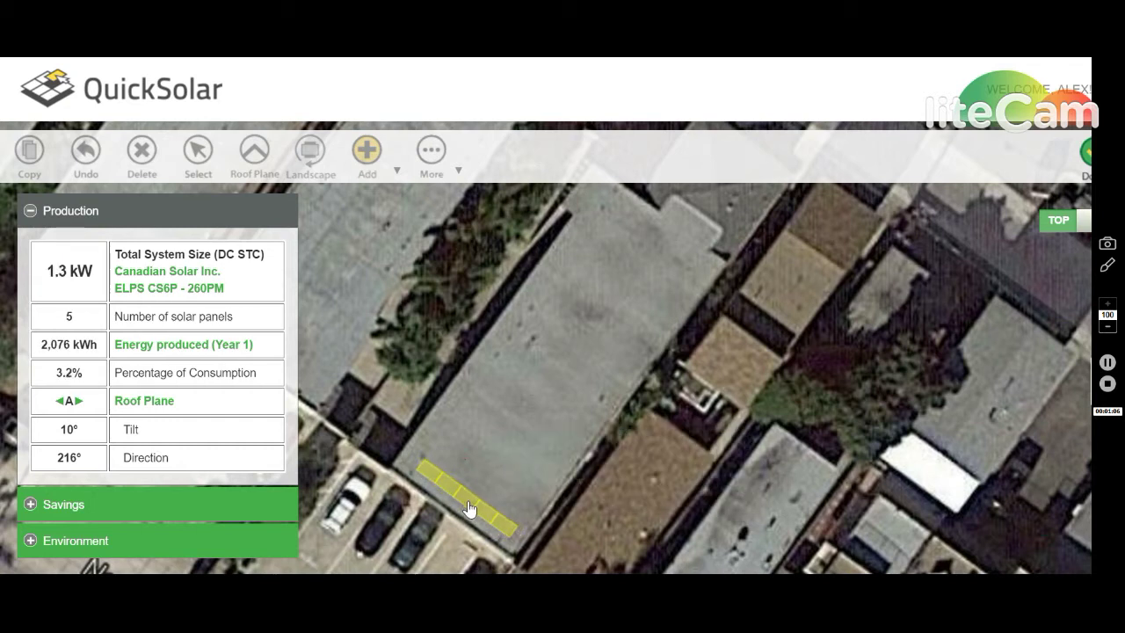
{"action": "left_click", "coordinate": [447, 530]}
{"action": "scroll", "coordinate": [446, 531], "scroll_direction": "up", "scroll_amount": 1}
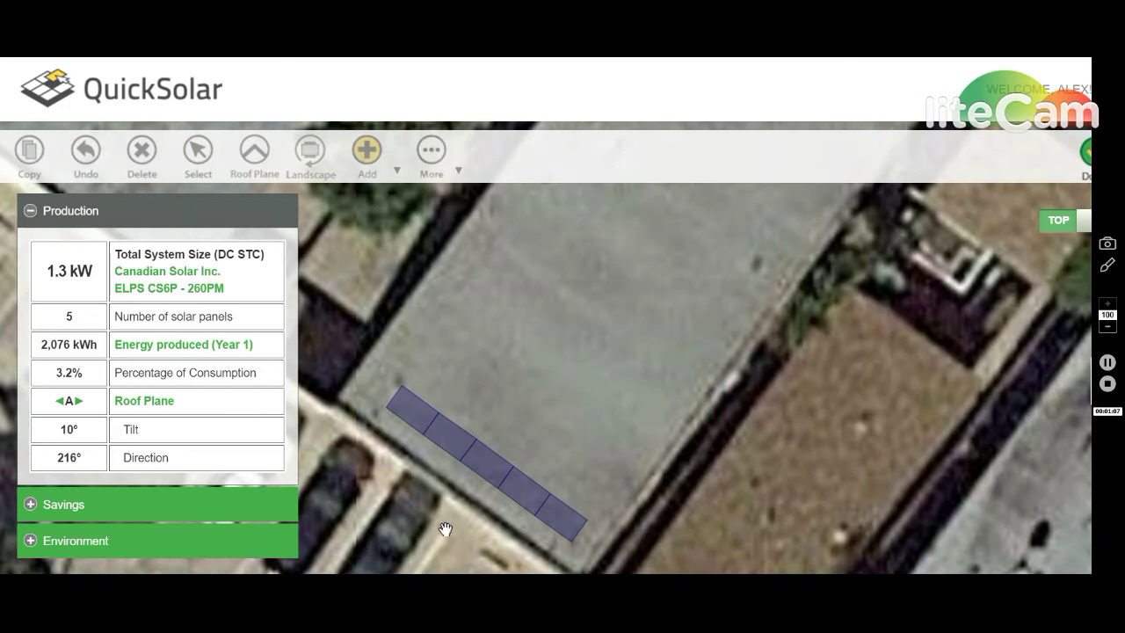
{"action": "left_click_drag", "start_coordinate": [446, 529], "coordinate": [478, 477]}
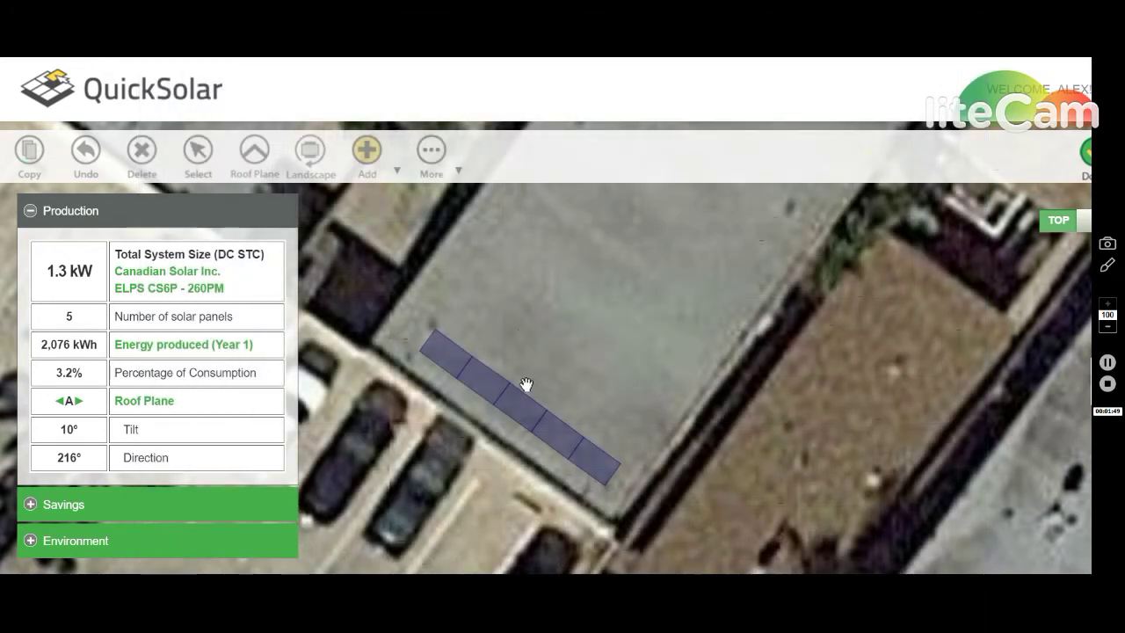
Step: Measure the gap beside the panel row: 17.6 in ground, 17.8 in along the slope
{"action": "scroll", "coordinate": [517, 384], "scroll_direction": "up", "scroll_amount": 1}
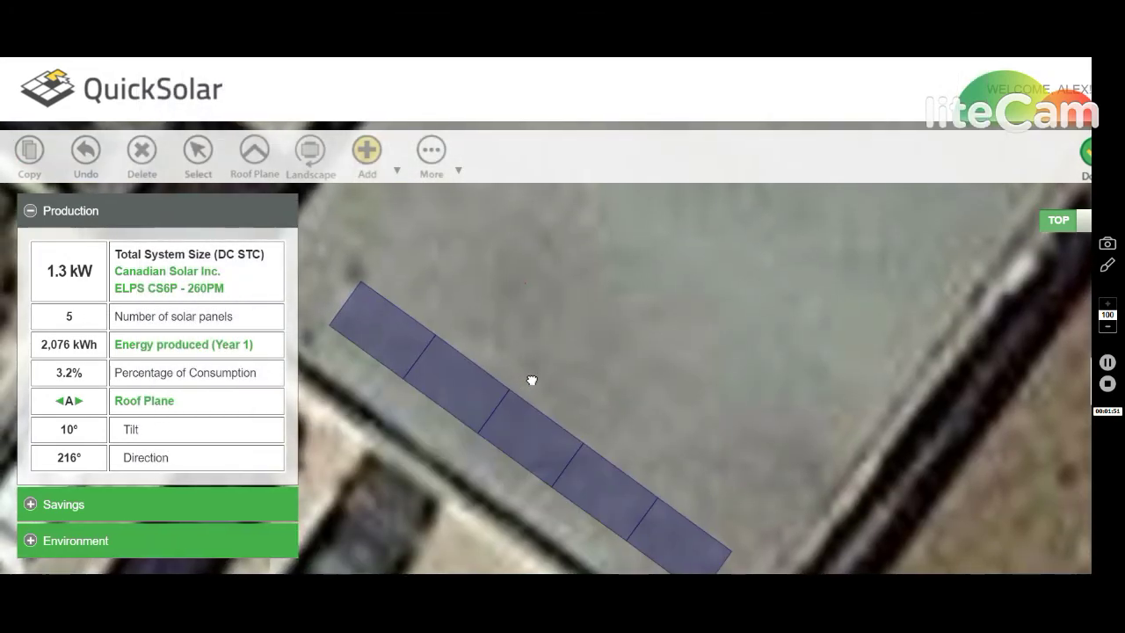
{"action": "mouse_move", "coordinate": [520, 372]}
{"action": "left_mouse_down"}
{"action": "mouse_move", "coordinate": [544, 372]}
{"action": "mouse_move", "coordinate": [532, 354]}
{"action": "left_mouse_up"}
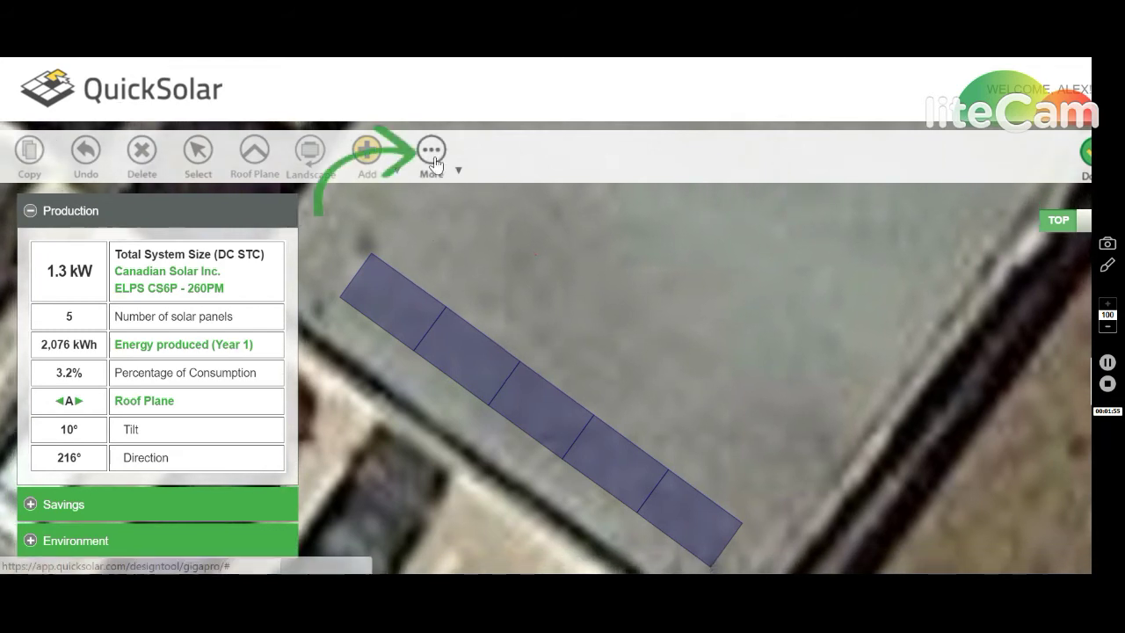
{"action": "left_click", "coordinate": [435, 163]}
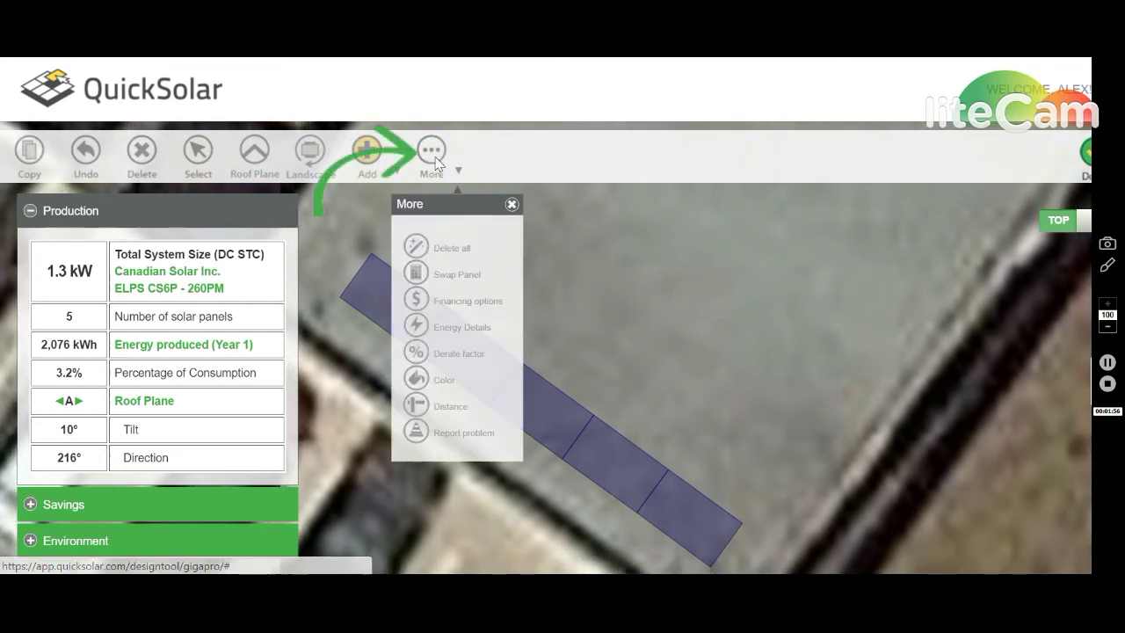
{"action": "left_click", "coordinate": [448, 406]}
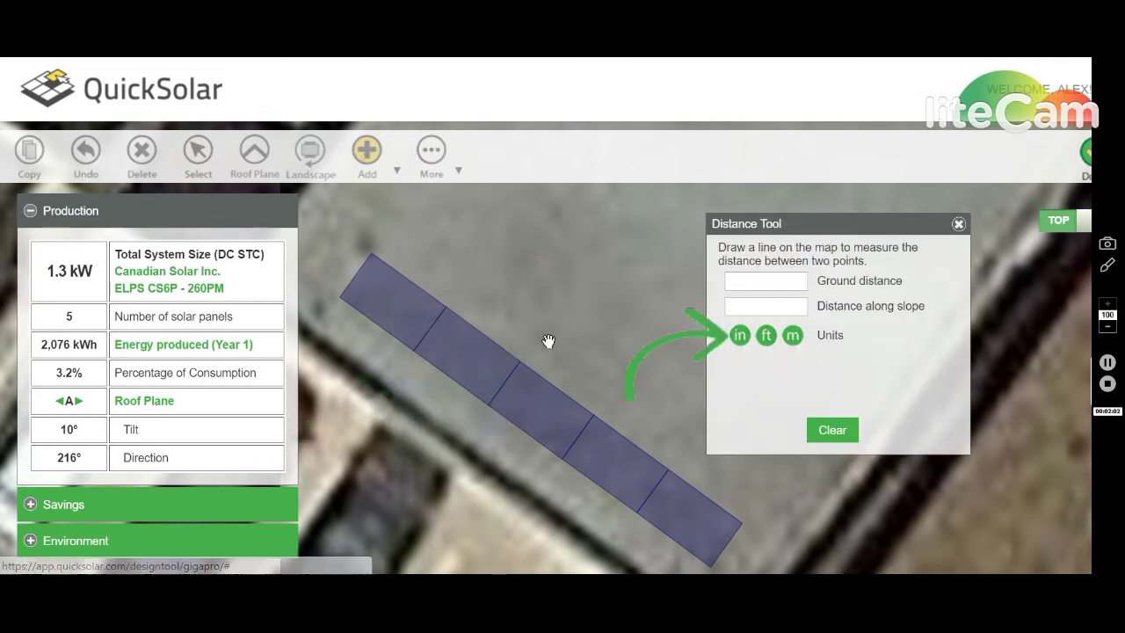
{"action": "left_click_drag", "start_coordinate": [511, 352], "coordinate": [522, 335]}
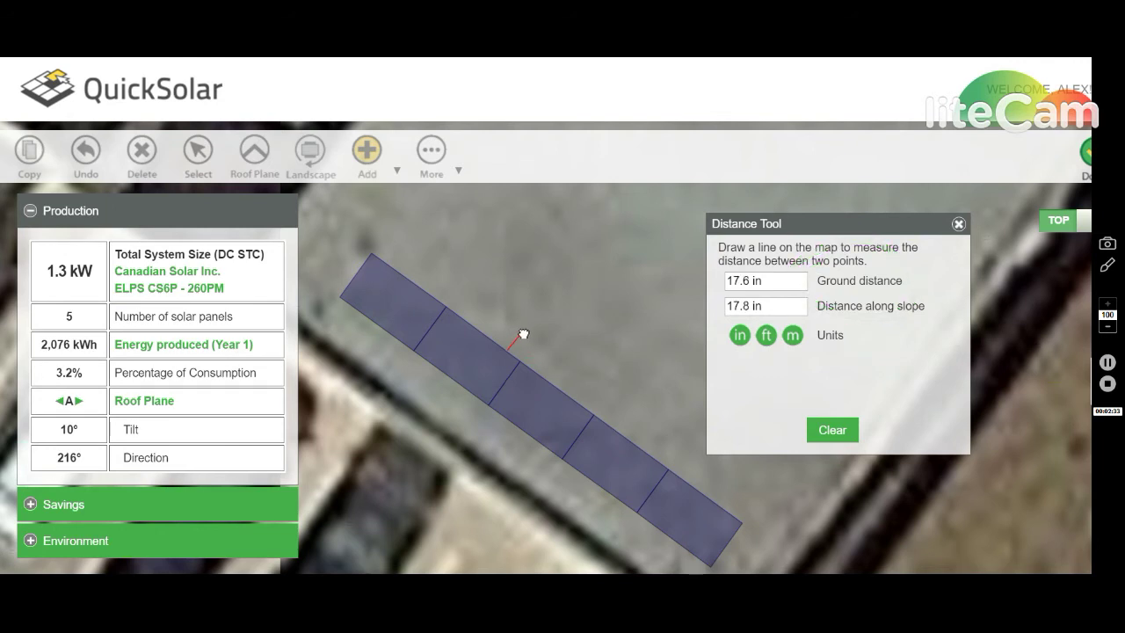
{"action": "left_click_drag", "start_coordinate": [522, 331], "coordinate": [523, 331]}
Step: Close the distance measuring tool and frame the roof in view
{"action": "left_click", "coordinate": [958, 225]}
{"action": "scroll", "coordinate": [677, 315], "scroll_direction": "down", "scroll_amount": 1}
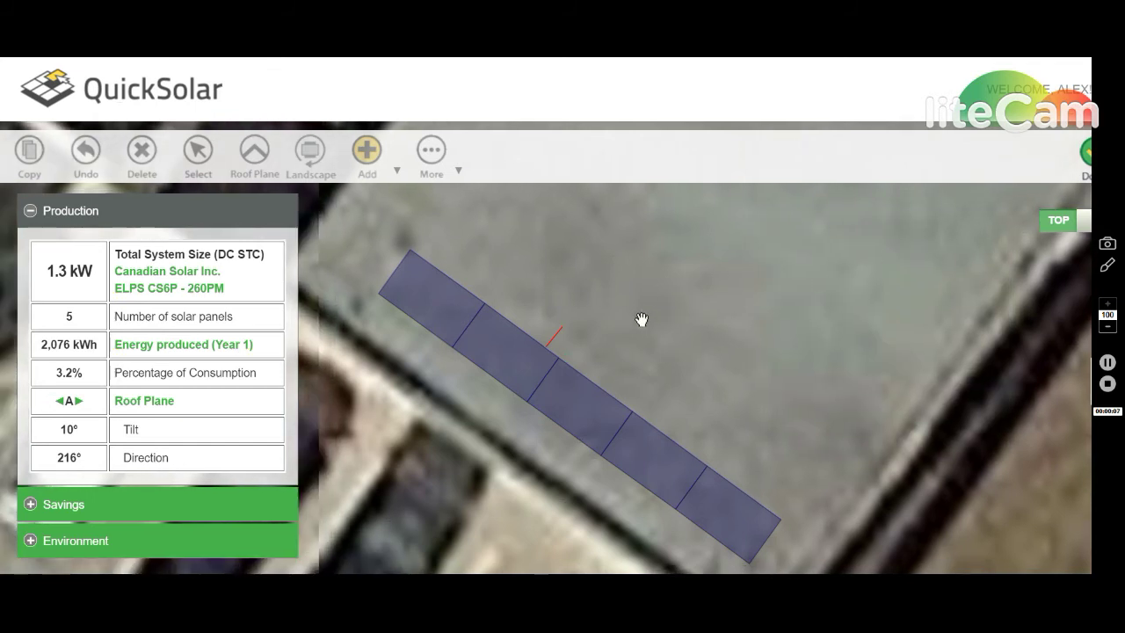
{"action": "scroll", "coordinate": [642, 321], "scroll_direction": "down", "scroll_amount": 2}
{"action": "left_click_drag", "start_coordinate": [643, 335], "coordinate": [628, 314]}
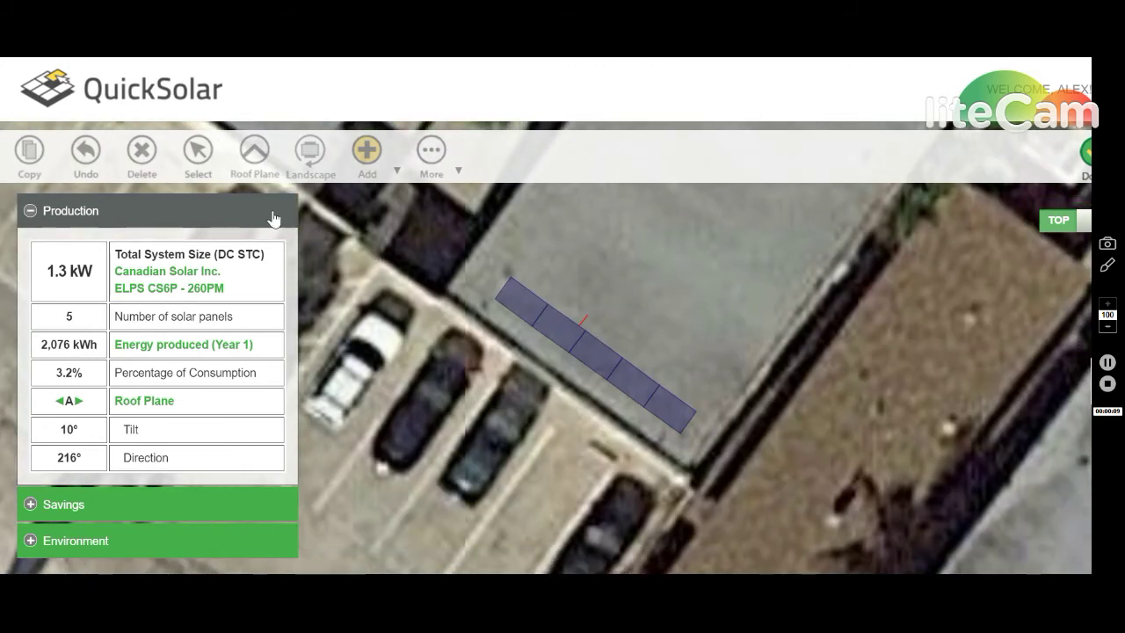
Step: Duplicate the five-panel row and nudge the copy upward to leave a gap, totalling 2.6 kW
{"action": "left_click", "coordinate": [197, 152]}
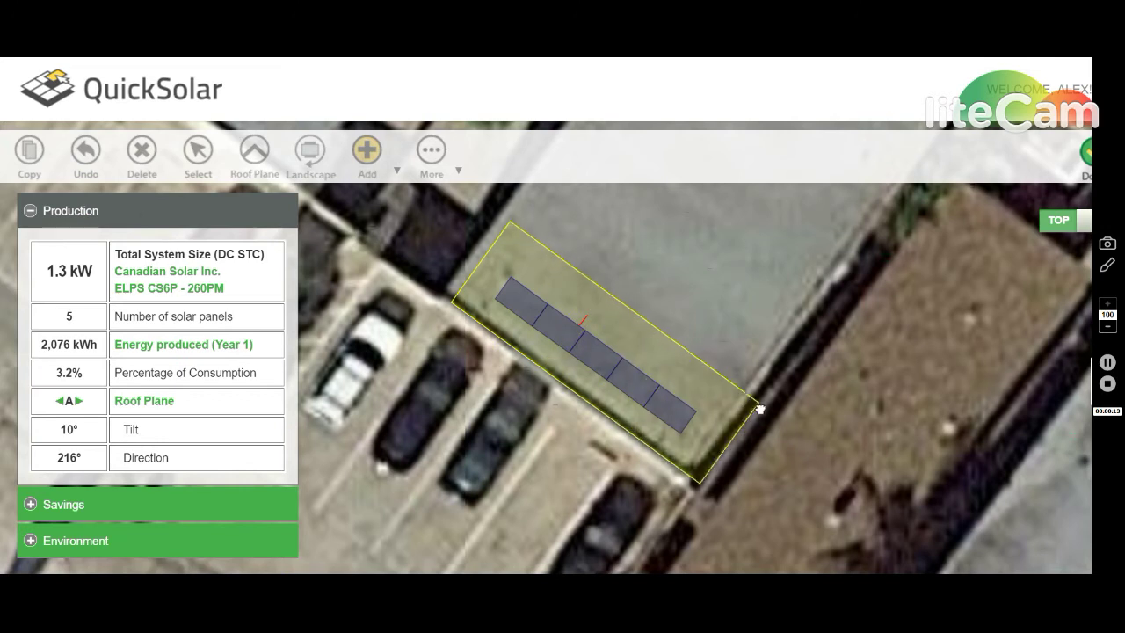
{"action": "left_click_drag", "start_coordinate": [454, 305], "coordinate": [745, 383]}
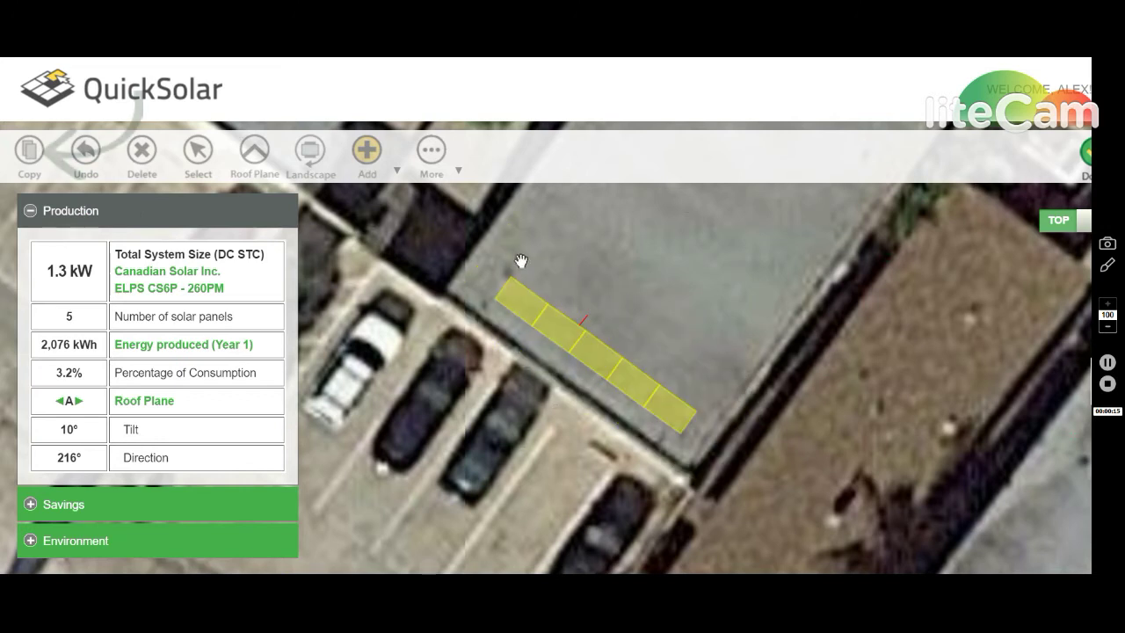
{"action": "left_click", "coordinate": [31, 167]}
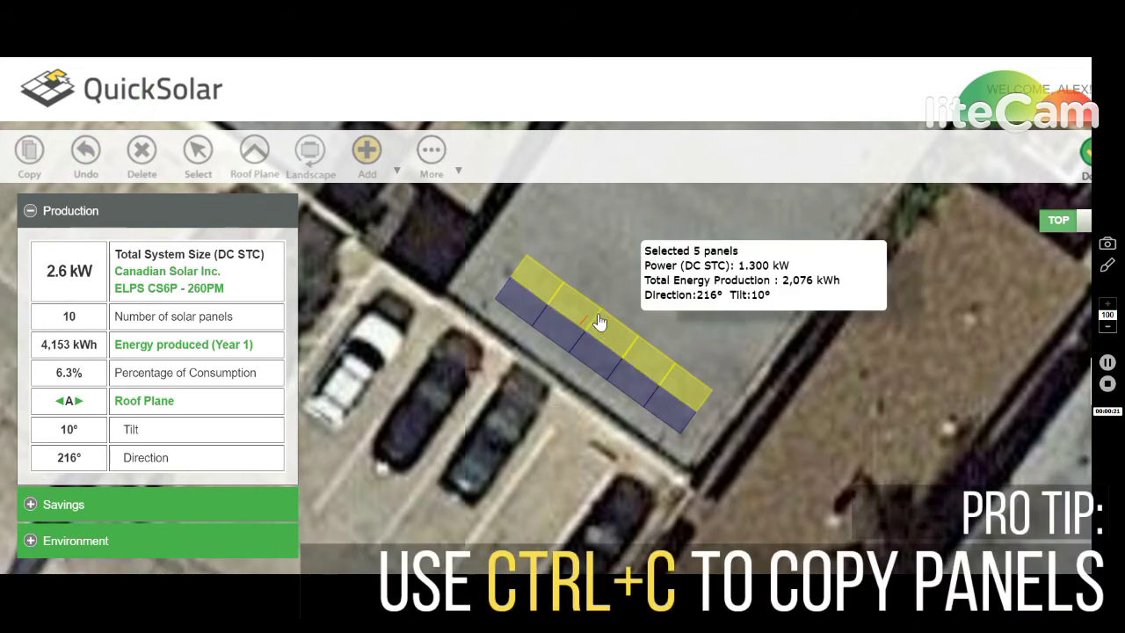
{"action": "scroll", "coordinate": [601, 321], "scroll_direction": "up", "scroll_amount": 2}
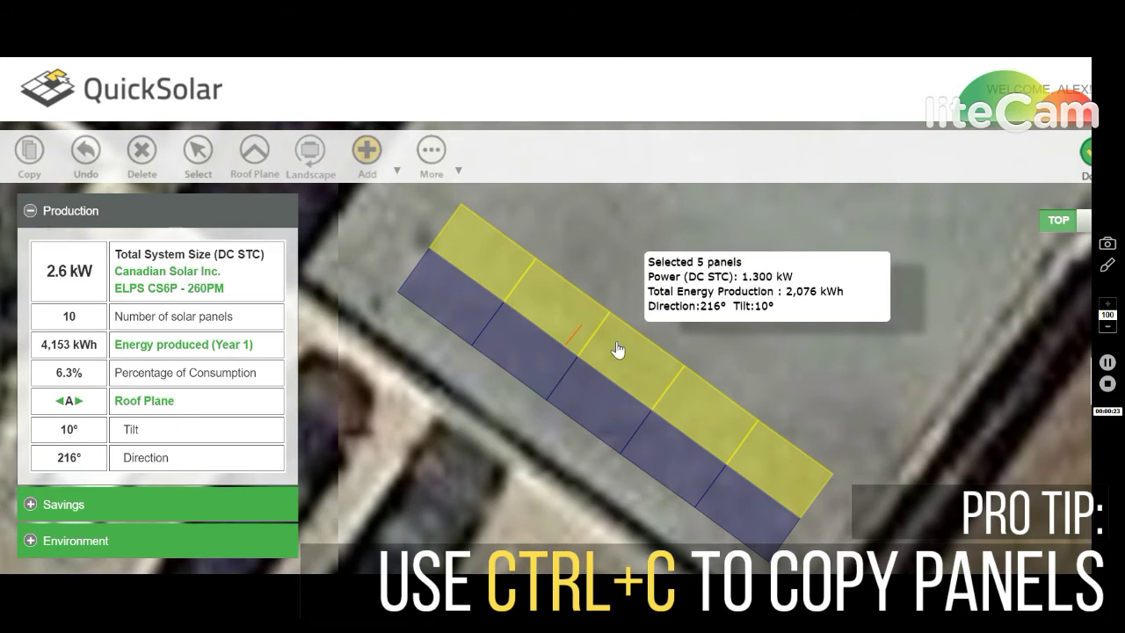
{"action": "mouse_move", "coordinate": [618, 351]}
{"action": "left_mouse_down"}
{"action": "mouse_move", "coordinate": [635, 324]}
{"action": "mouse_move", "coordinate": [603, 334]}
{"action": "left_mouse_up"}
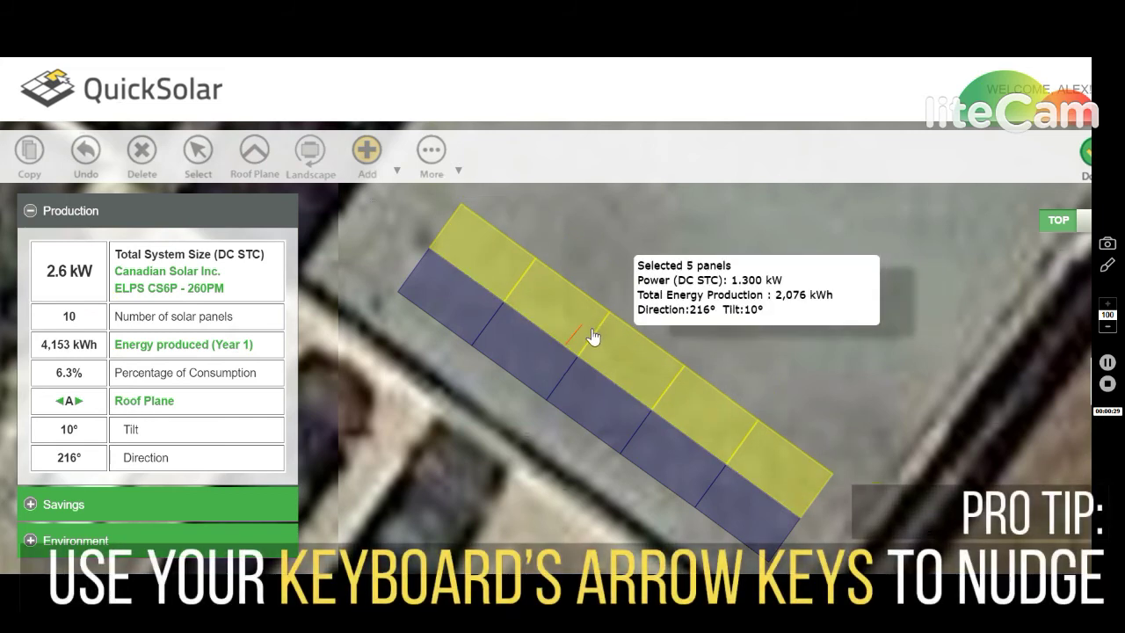
{"action": "key", "text": "Up"}
{"action": "key", "text": "Up"}
{"action": "key", "text": "Up"}
{"action": "key", "text": "Up"}
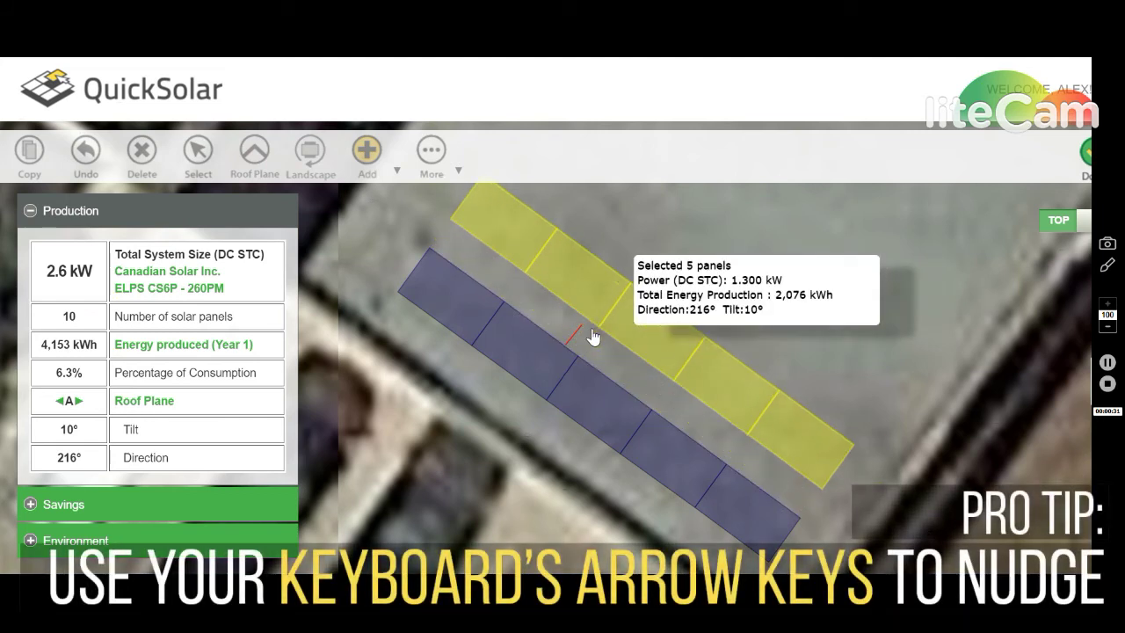
{"action": "key", "text": "Up"}
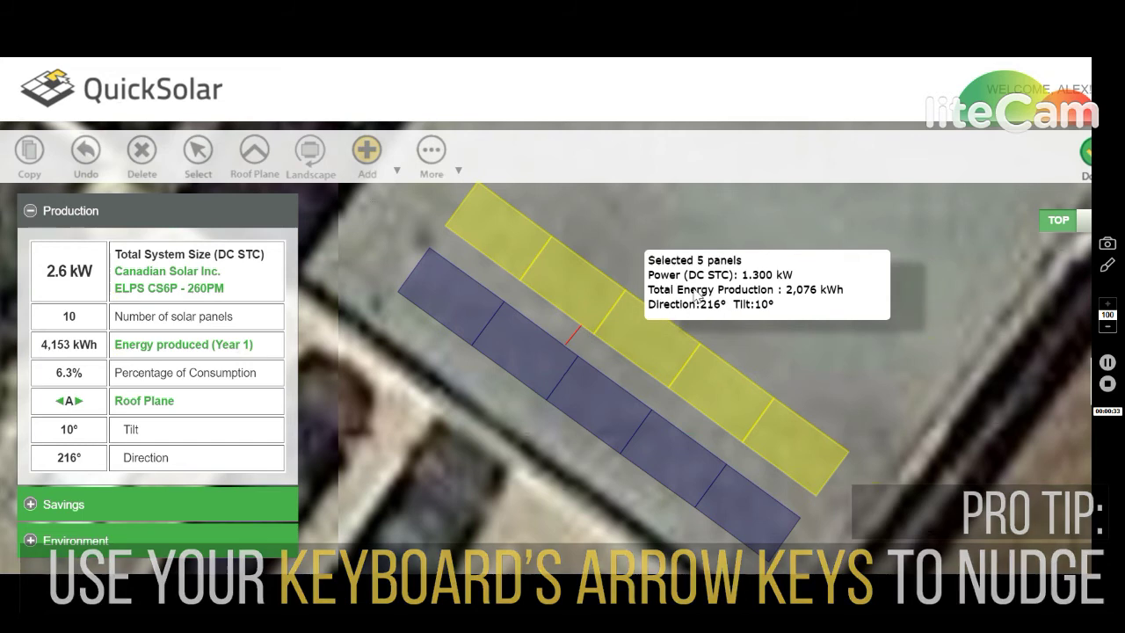
Step: Copy both five-panel rows and drag the copy to the roof's upper-left edge
{"action": "scroll", "coordinate": [675, 339], "scroll_direction": "down", "scroll_amount": 2}
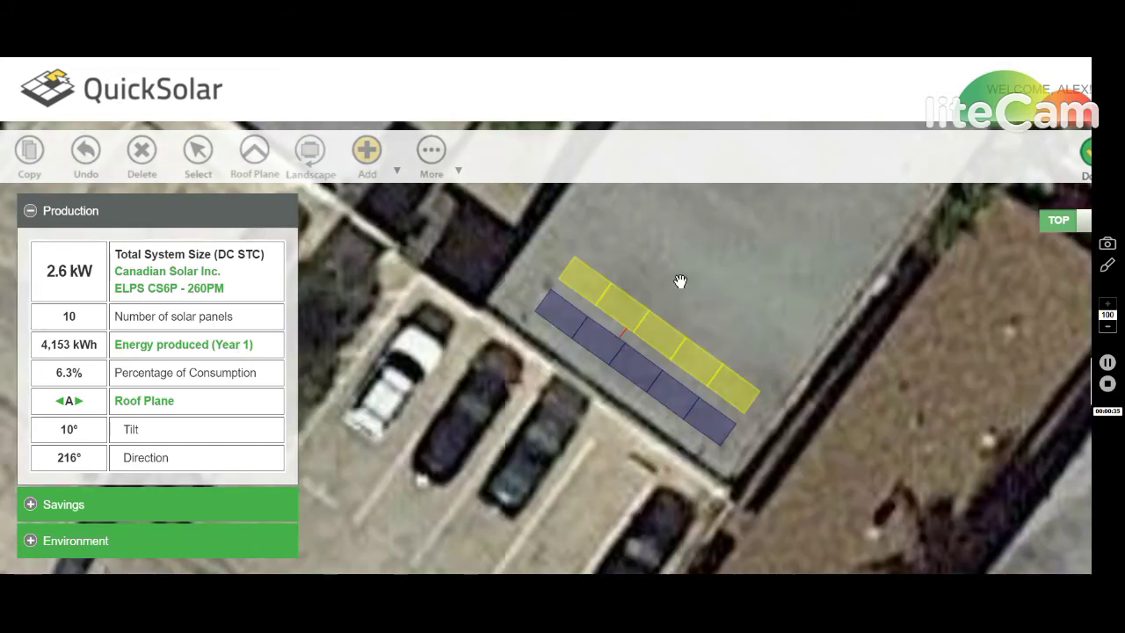
{"action": "left_click_drag", "start_coordinate": [678, 280], "coordinate": [603, 332]}
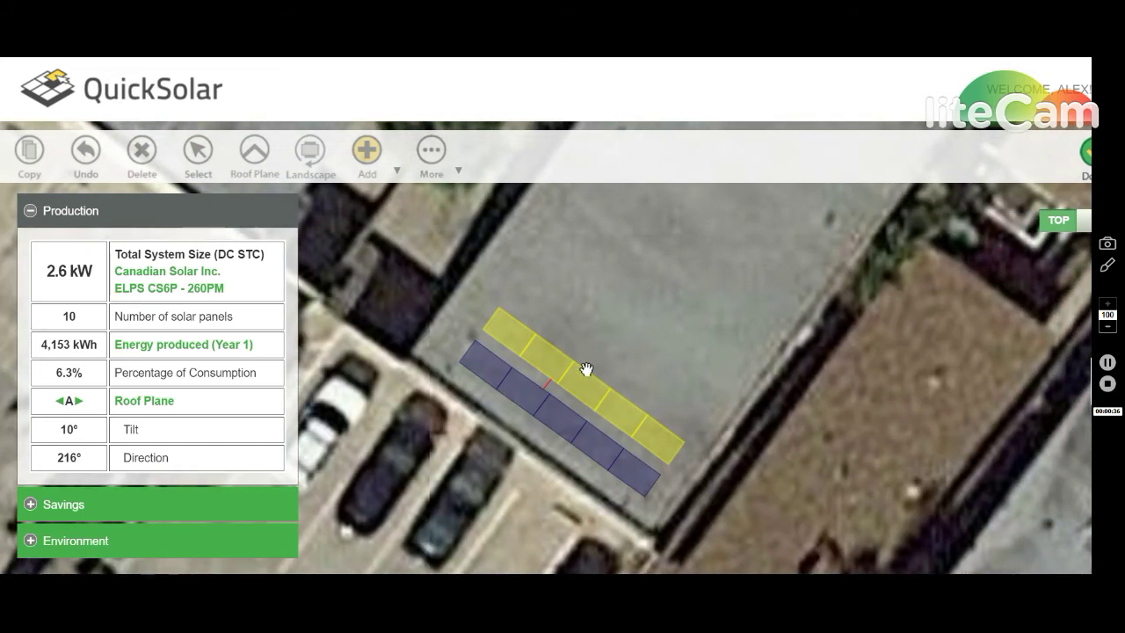
{"action": "mouse_move", "coordinate": [583, 385]}
{"action": "left_click", "coordinate": [588, 331]}
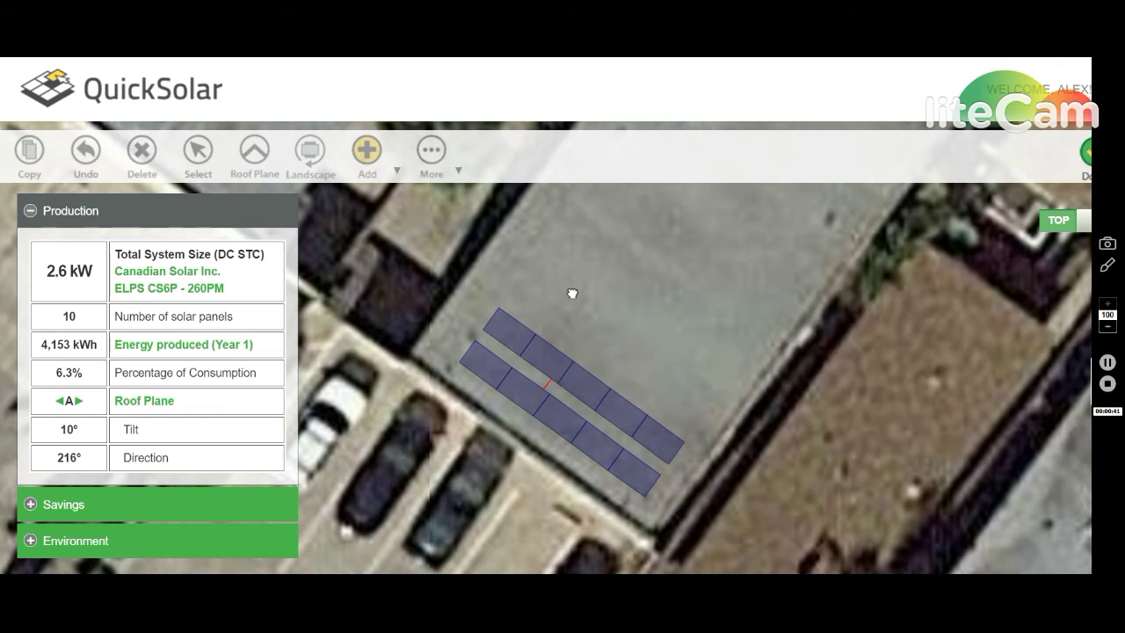
{"action": "left_click_drag", "start_coordinate": [572, 294], "coordinate": [572, 287]}
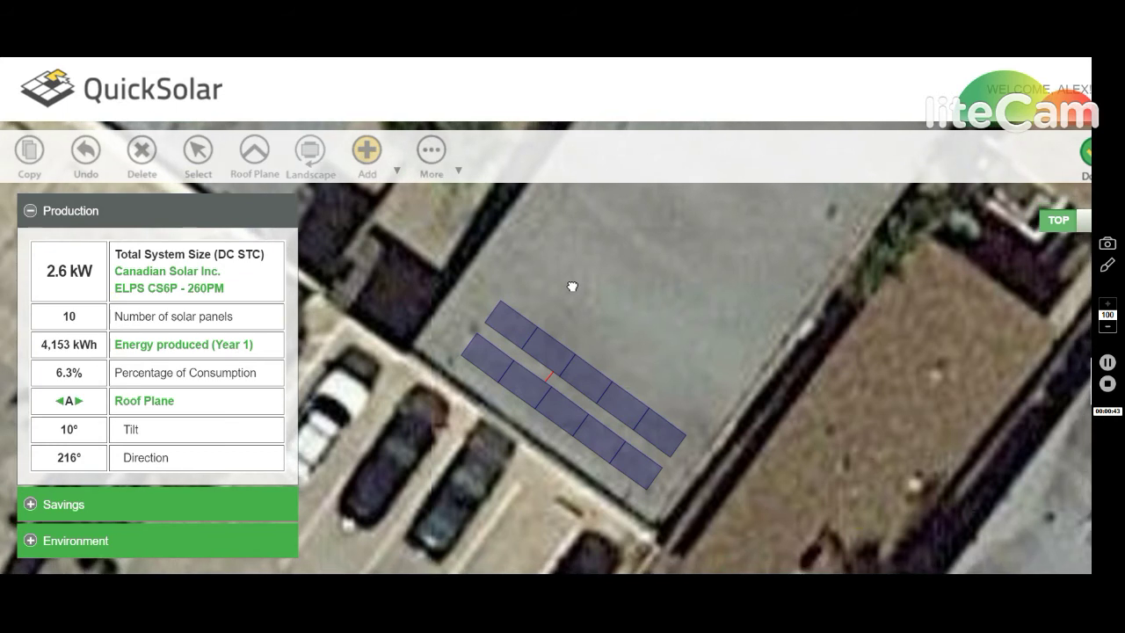
{"action": "left_click", "coordinate": [203, 172]}
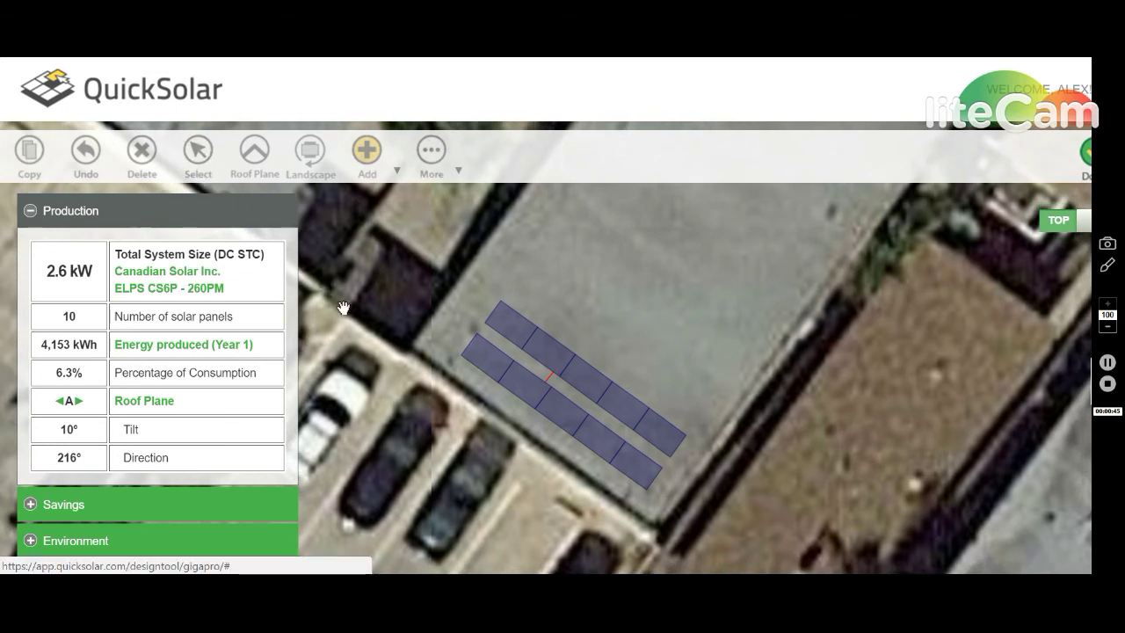
{"action": "left_click", "coordinate": [731, 396]}
{"action": "key", "text": "ctrl+c"}
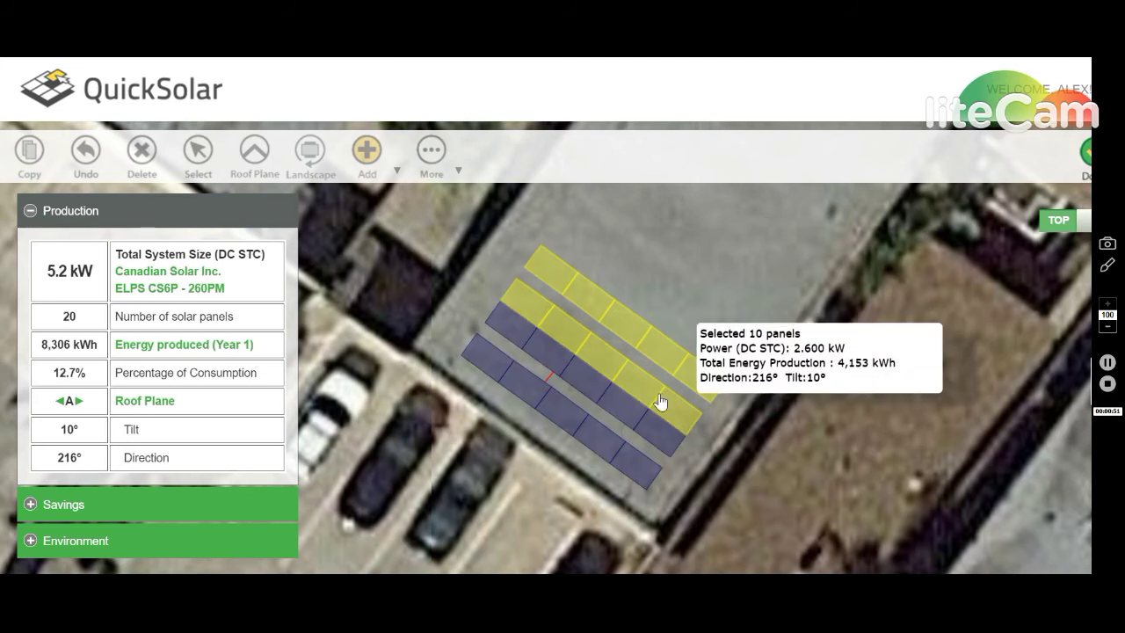
{"action": "left_click_drag", "start_coordinate": [660, 402], "coordinate": [458, 285]}
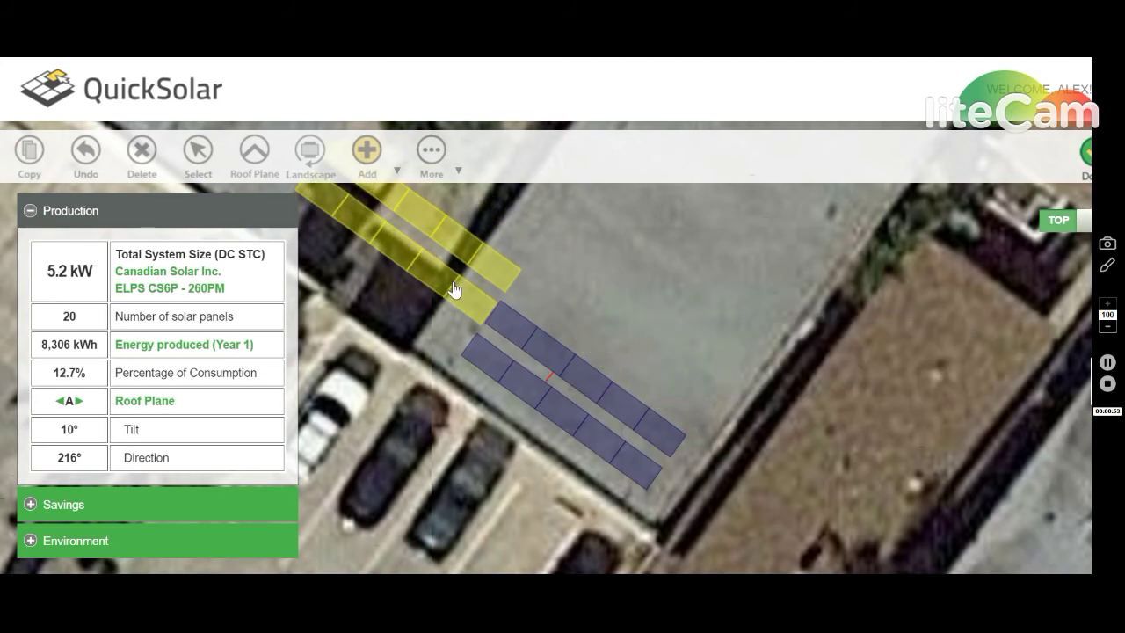
{"action": "mouse_move", "coordinate": [605, 276]}
{"action": "left_mouse_down"}
{"action": "mouse_move", "coordinate": [659, 330]}
{"action": "mouse_move", "coordinate": [610, 379]}
{"action": "left_mouse_up"}
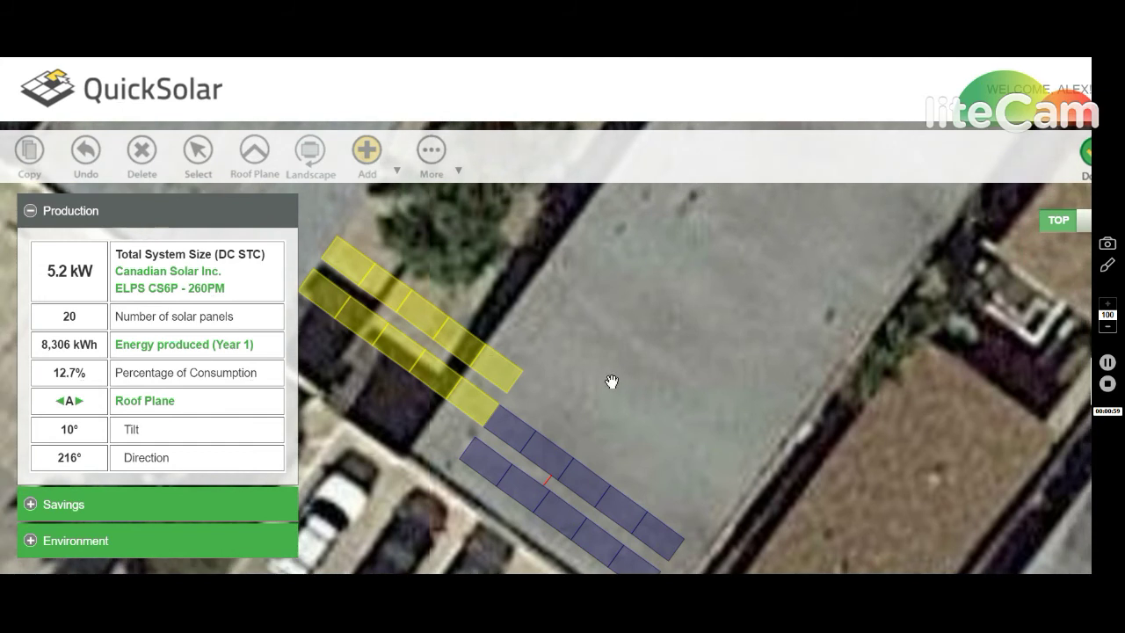
Step: Paste another copy of the two rows and place it beside the originals
{"action": "left_click", "coordinate": [493, 302]}
{"action": "mouse_move", "coordinate": [496, 294]}
{"action": "left_mouse_down"}
{"action": "mouse_move", "coordinate": [677, 346]}
{"action": "mouse_move", "coordinate": [715, 454]}
{"action": "mouse_move", "coordinate": [676, 445]}
{"action": "mouse_move", "coordinate": [671, 455]}
{"action": "left_mouse_up"}
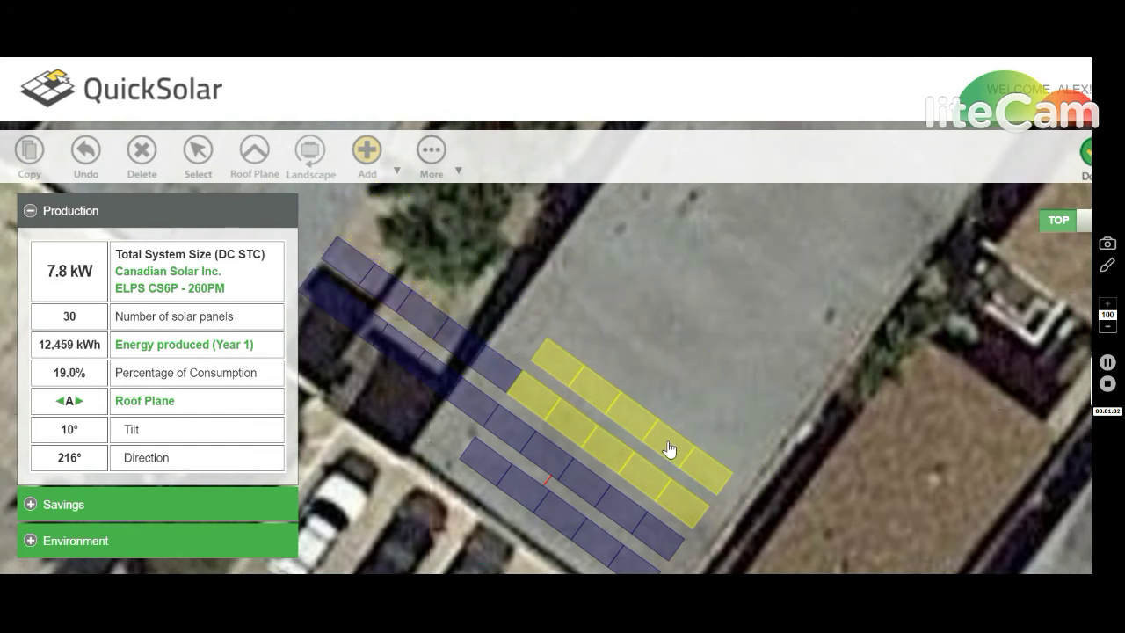
{"action": "scroll", "coordinate": [730, 384], "scroll_direction": "down", "scroll_amount": 2}
{"action": "mouse_move", "coordinate": [736, 383]}
{"action": "left_mouse_down"}
{"action": "mouse_move", "coordinate": [648, 367]}
{"action": "mouse_move", "coordinate": [683, 369]}
{"action": "mouse_move", "coordinate": [658, 376]}
{"action": "left_mouse_up"}
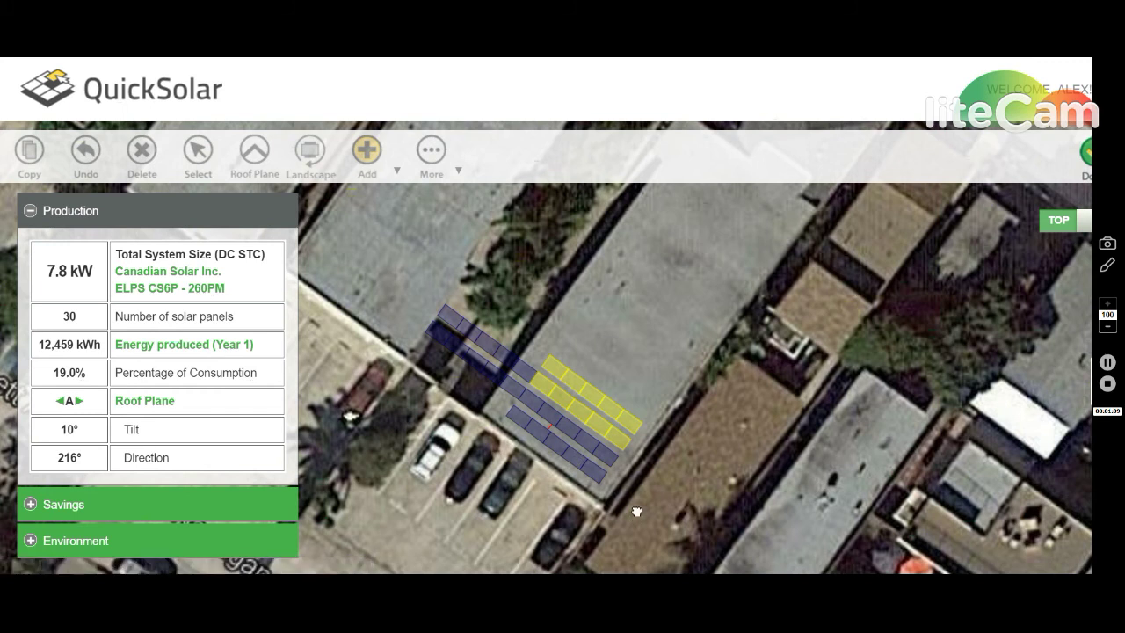
Step: Copy the lower row pair twice and place the copies across the upper roof, reaching 150 panels
{"action": "mouse_move", "coordinate": [636, 511]}
{"action": "left_mouse_down"}
{"action": "mouse_move", "coordinate": [574, 337]}
{"action": "mouse_move", "coordinate": [515, 290]}
{"action": "mouse_move", "coordinate": [559, 283]}
{"action": "mouse_move", "coordinate": [632, 374]}
{"action": "mouse_move", "coordinate": [653, 372]}
{"action": "left_mouse_up"}
{"action": "key", "text": "ctrl+c"}
{"action": "key", "text": "ctrl+v"}
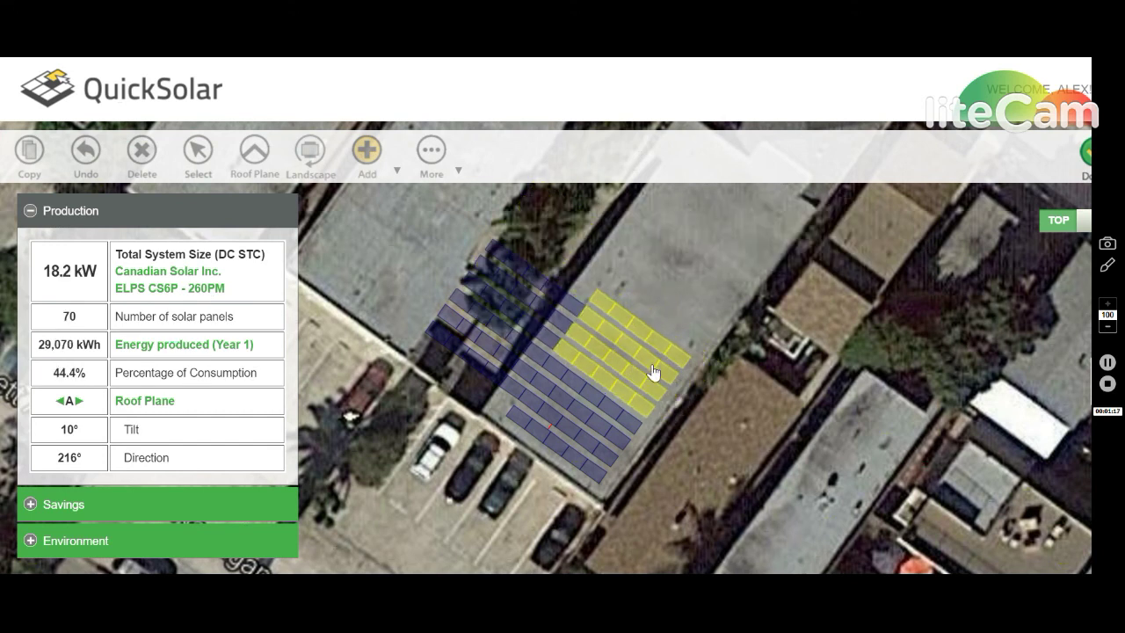
{"action": "left_click_drag", "start_coordinate": [763, 312], "coordinate": [691, 395]}
{"action": "key", "text": "ctrl+c"}
{"action": "key", "text": "ctrl+v"}
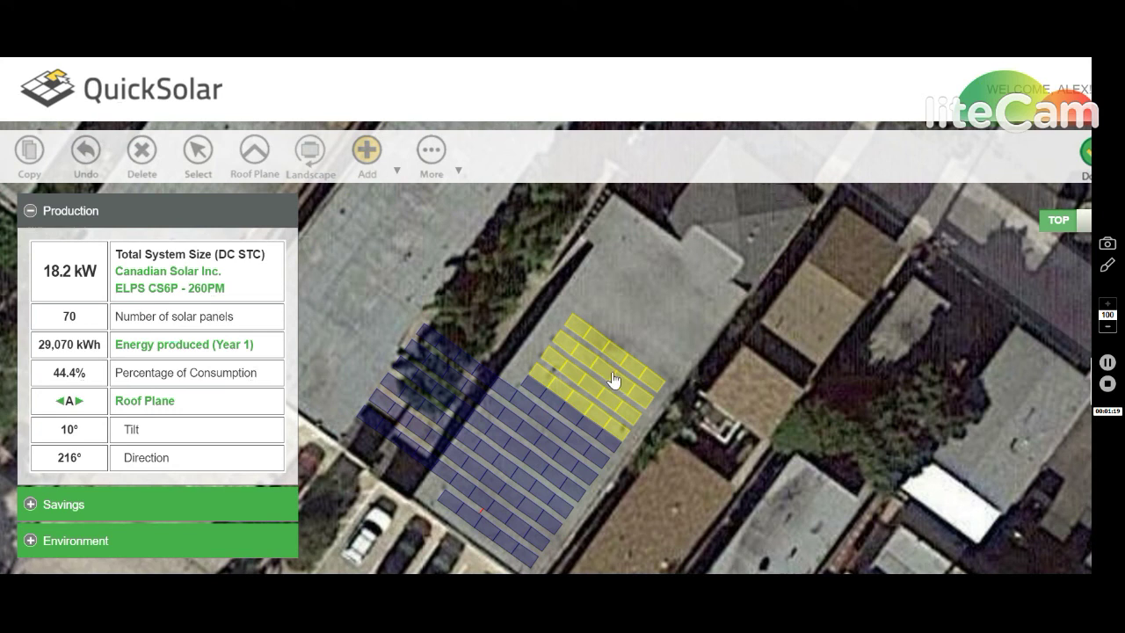
{"action": "mouse_move", "coordinate": [587, 390]}
{"action": "left_mouse_down"}
{"action": "mouse_move", "coordinate": [484, 319]}
{"action": "mouse_move", "coordinate": [673, 352]}
{"action": "left_mouse_up"}
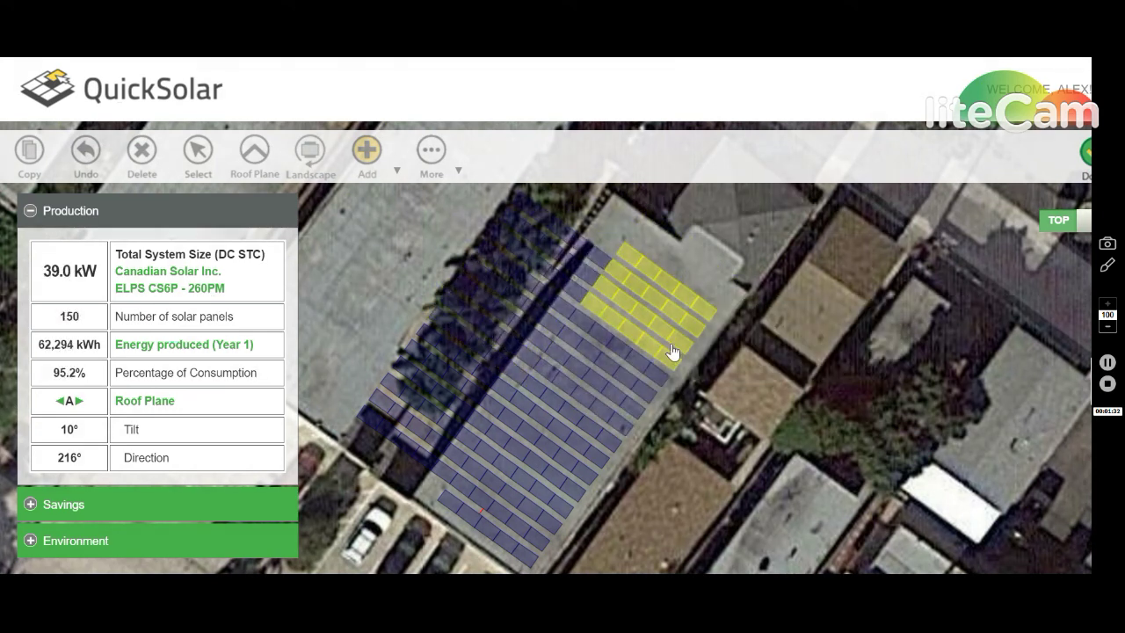
Step: Delete the panel rows spilling off the roof's left edge
{"action": "scroll", "coordinate": [732, 289], "scroll_direction": "down", "scroll_amount": 1}
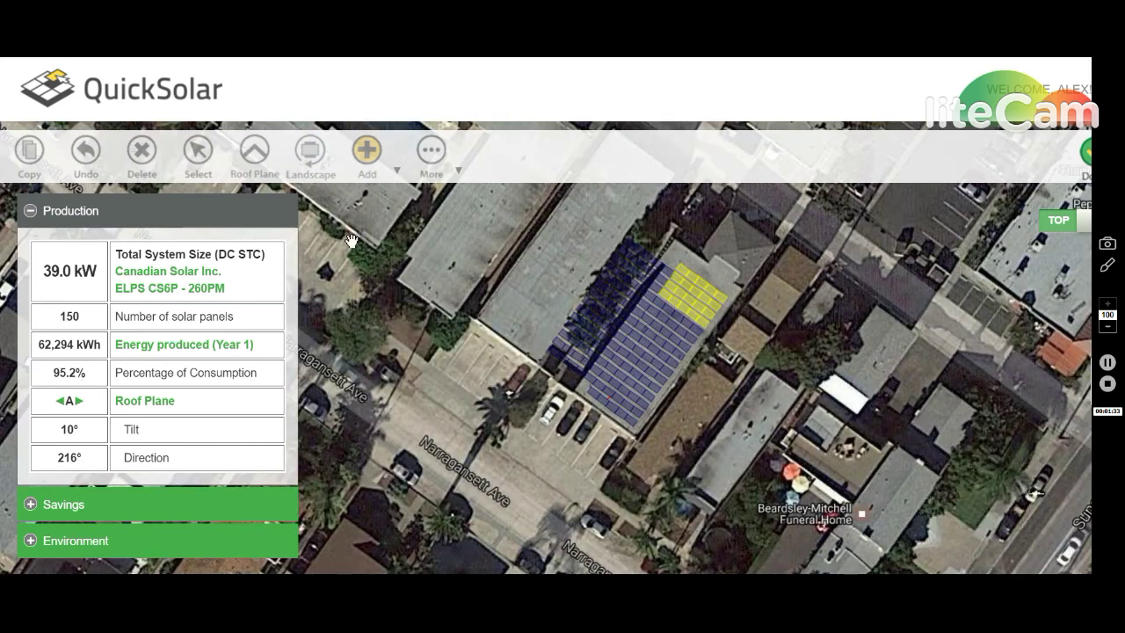
{"action": "left_click_drag", "start_coordinate": [603, 217], "coordinate": [580, 397]}
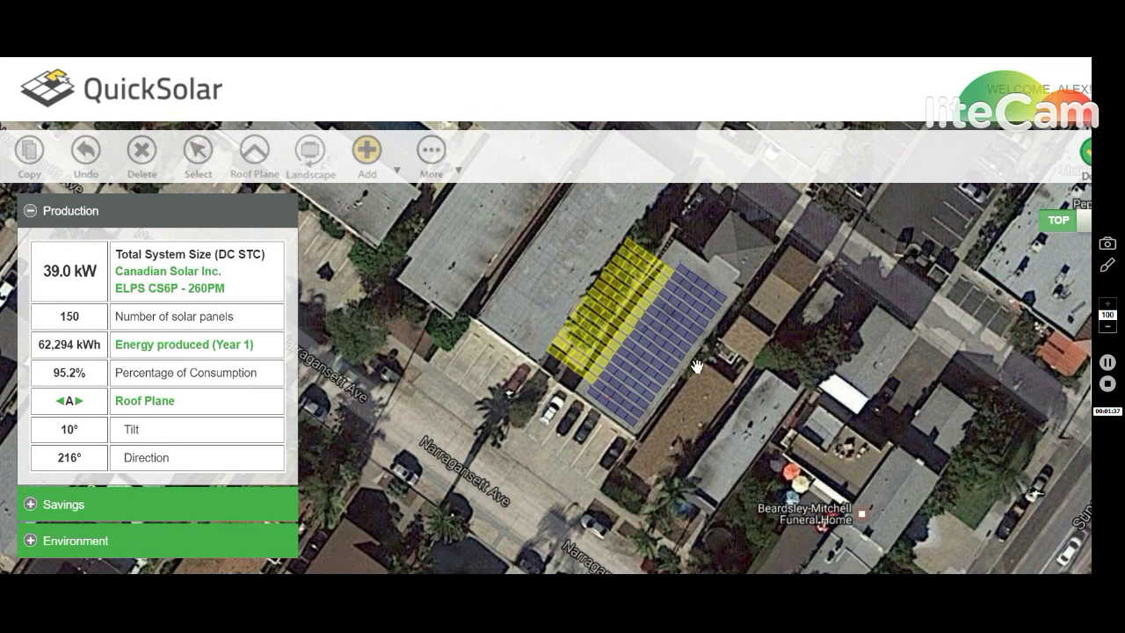
{"action": "key", "text": "Delete"}
Step: Delete the two stray panels among the rows, leaving 78 panels at 20.28 kW
{"action": "scroll", "coordinate": [764, 350], "scroll_direction": "up", "scroll_amount": 1}
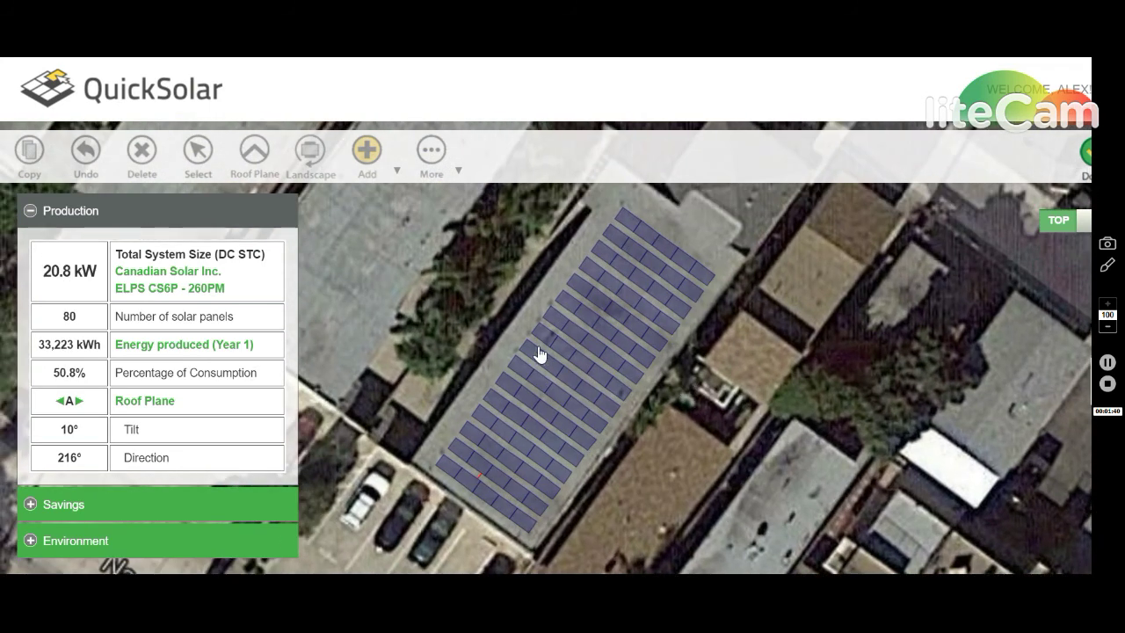
{"action": "left_click", "coordinate": [543, 333]}
{"action": "left_click", "coordinate": [617, 387]}
{"action": "key", "text": "Delete"}
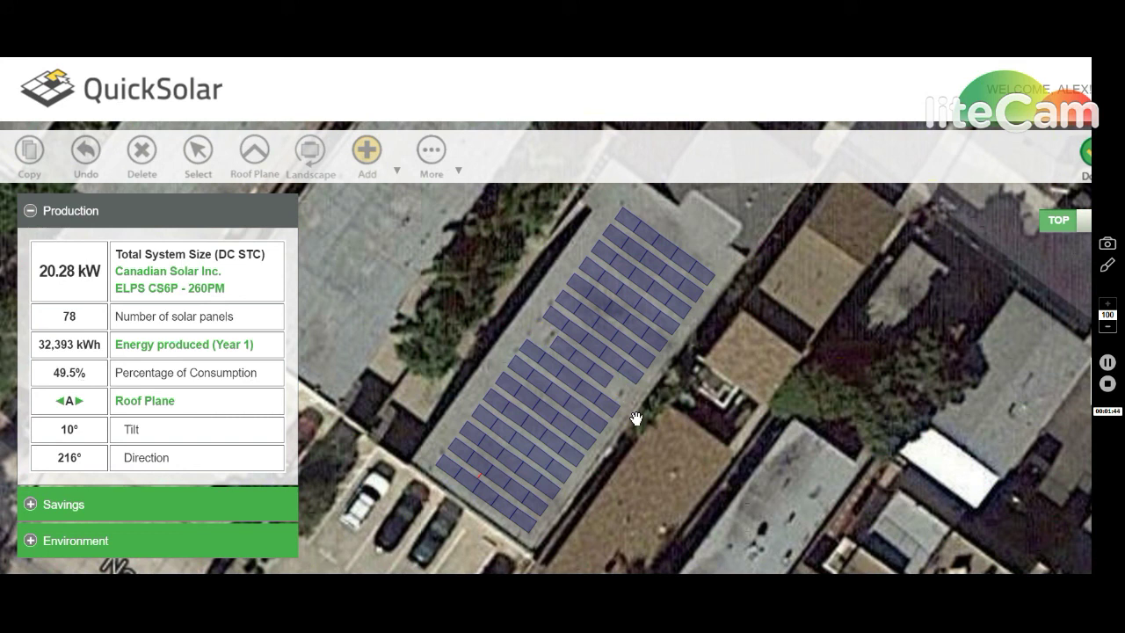